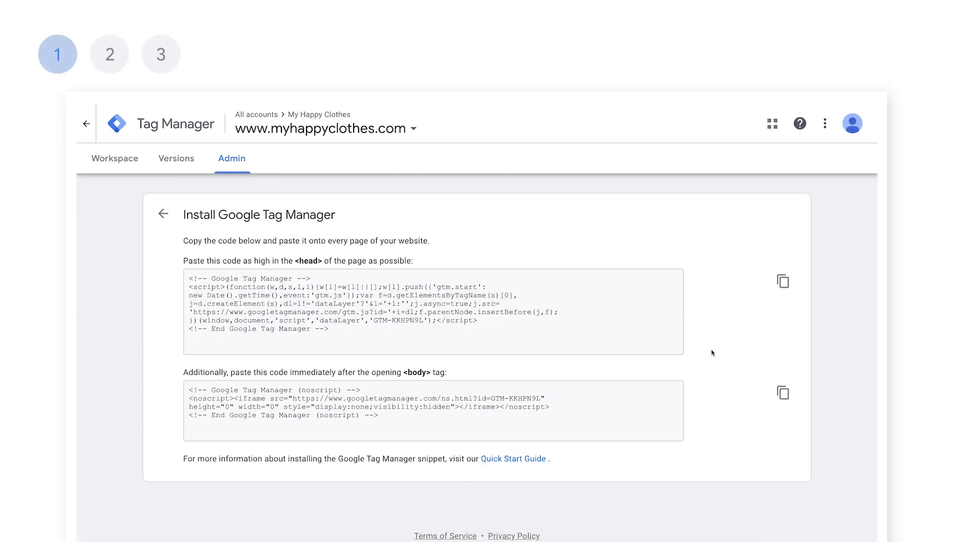
- Copy the Google Tag Manager head snippet and paste it inside the head section of the website's HTML in the code editor
{"action": "left_click", "coordinate": [784, 281]}
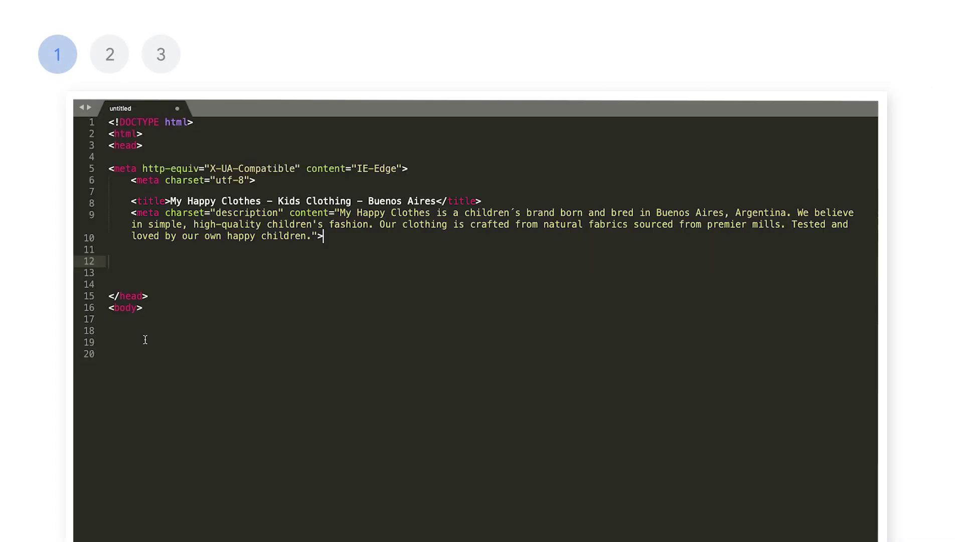
{"action": "key", "text": "ctrl+v"}
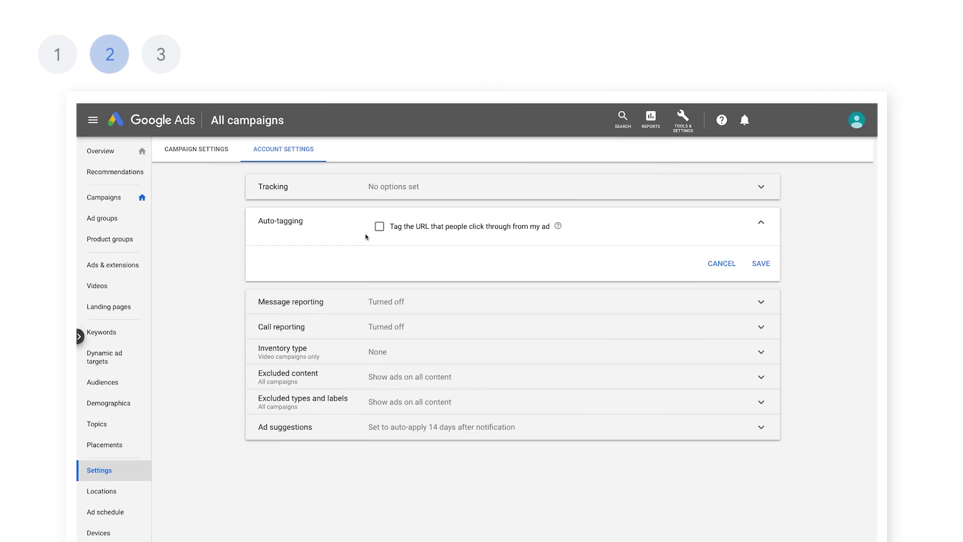
- Switch to Google Ads and enable auto-tagging of ad click URLs in the account settings, saving the change
{"action": "left_click", "coordinate": [380, 229]}
{"action": "left_click", "coordinate": [761, 263]}
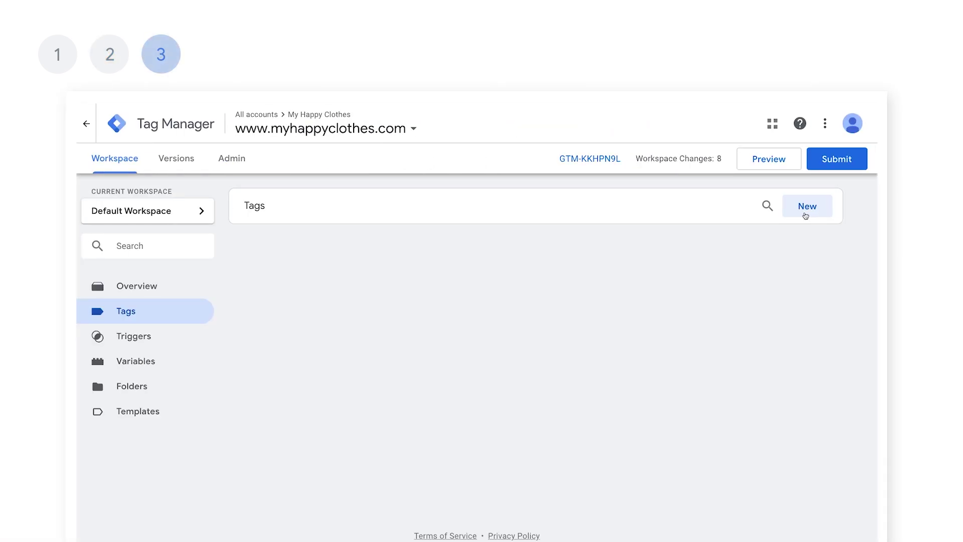
- In Google Tag Manager, create a new tag of type Conversion Linker
{"action": "left_click", "coordinate": [806, 215]}
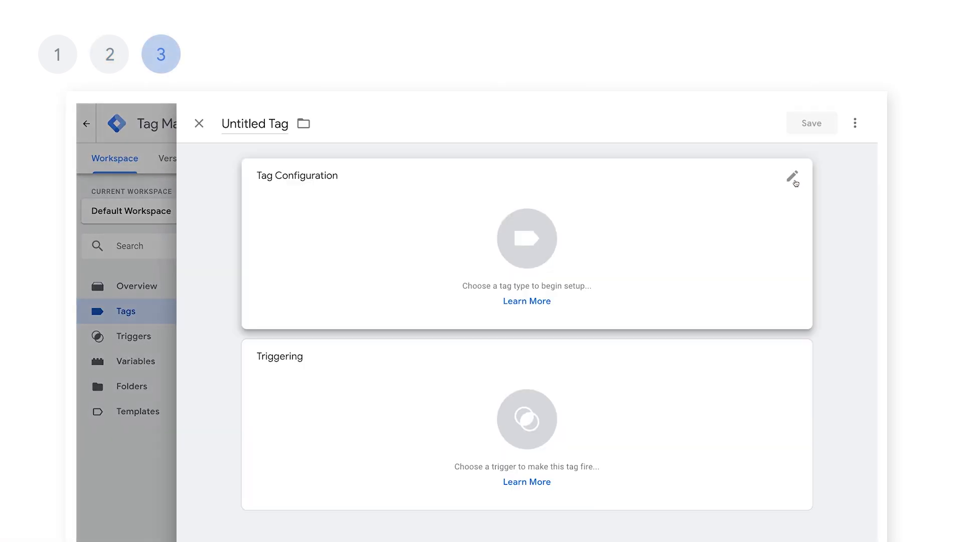
{"action": "left_click", "coordinate": [794, 181]}
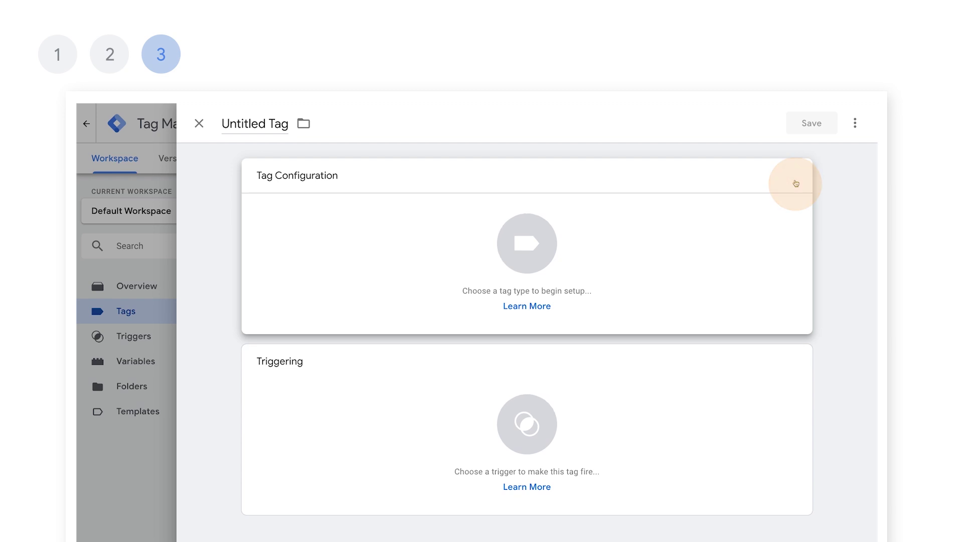
{"action": "left_click", "coordinate": [781, 441]}
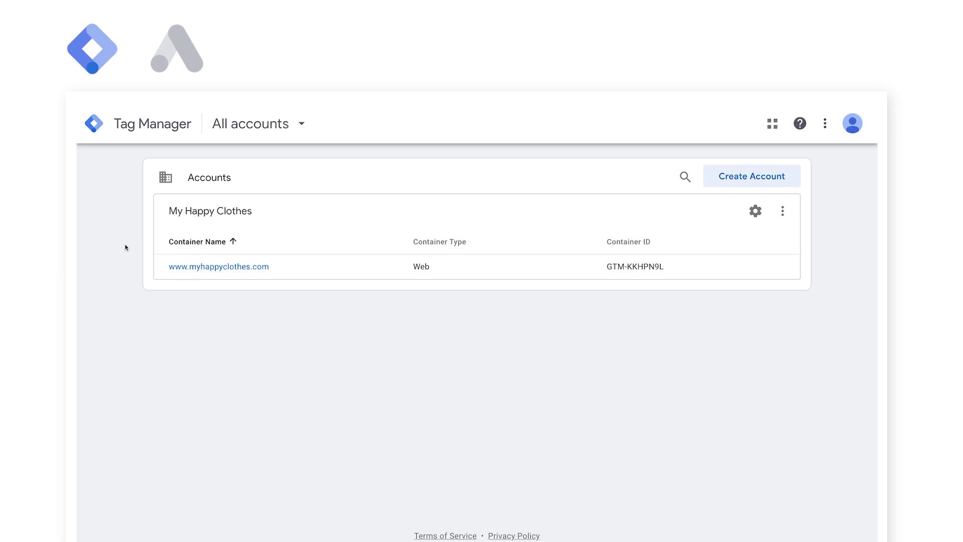
{"action": "left_click", "coordinate": [172, 268]}
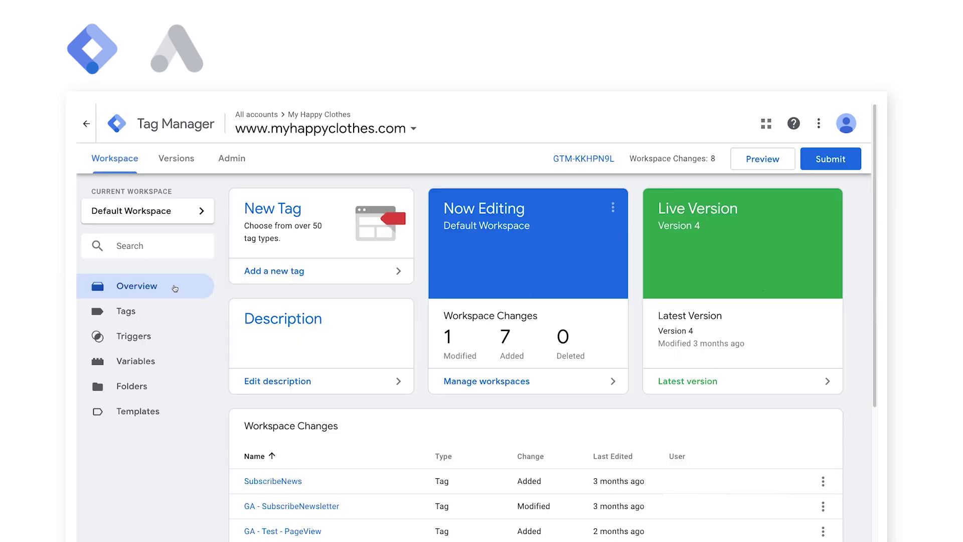
{"action": "left_click", "coordinate": [232, 158]}
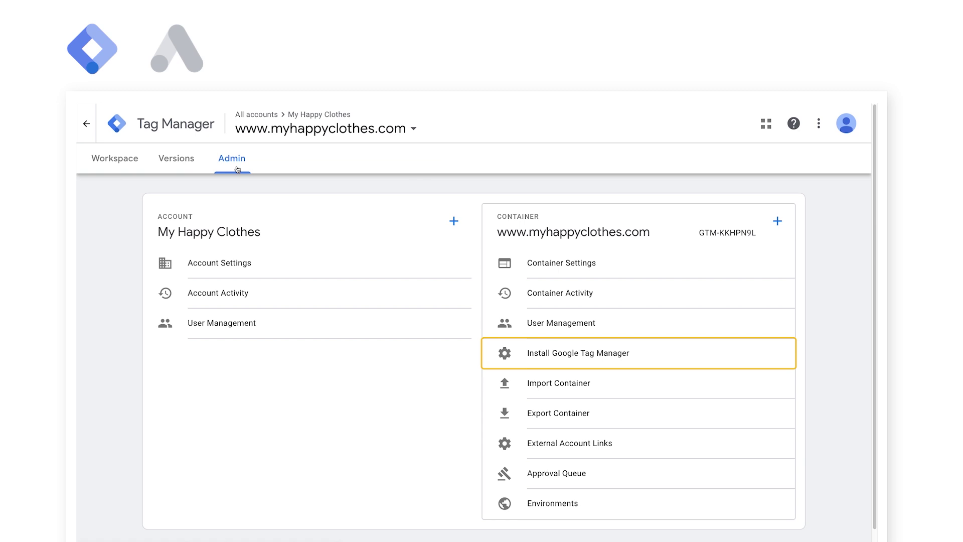
{"action": "left_click", "coordinate": [733, 355]}
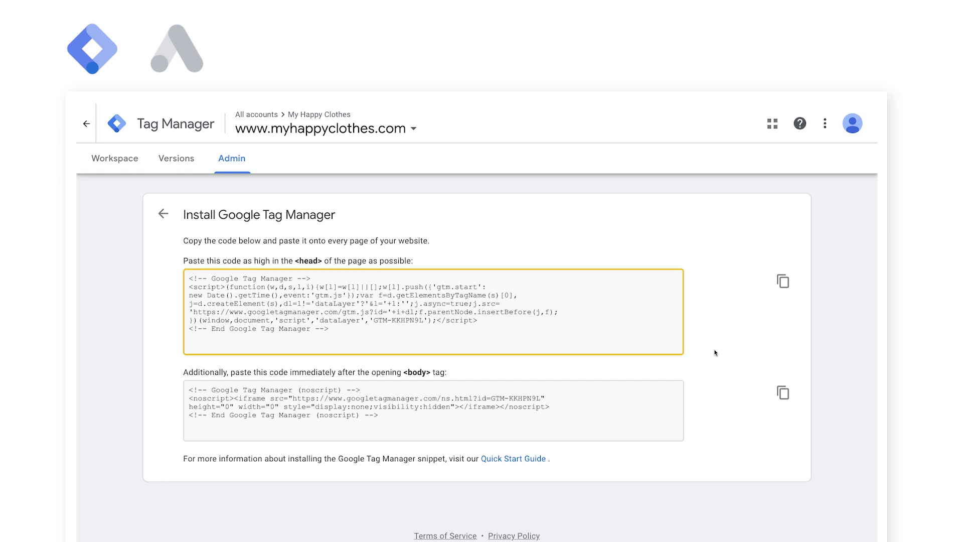
{"action": "left_click", "coordinate": [783, 392]}
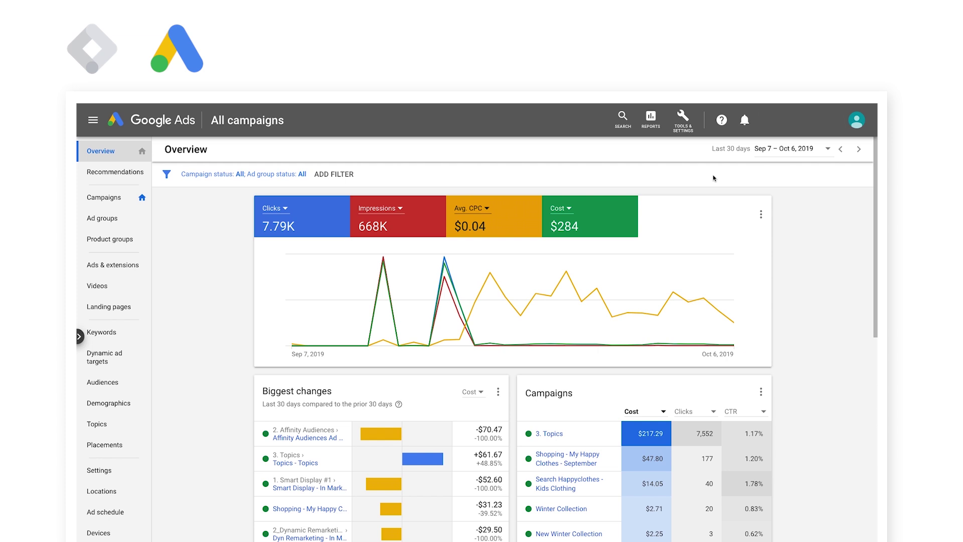
- In Google Ads, start a new phone calls conversion action that tracks clicks on the number on the mobile website
{"action": "left_click", "coordinate": [698, 128]}
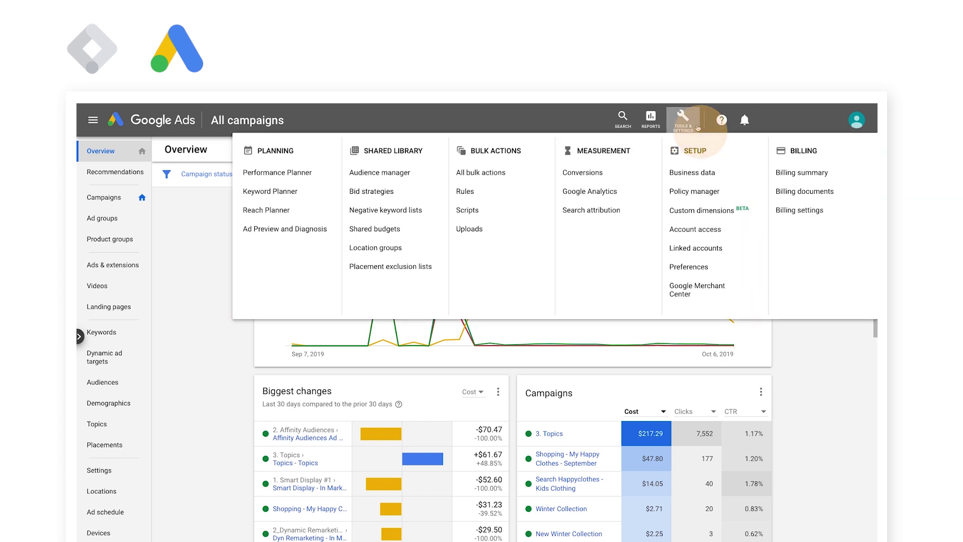
{"action": "left_click", "coordinate": [653, 170]}
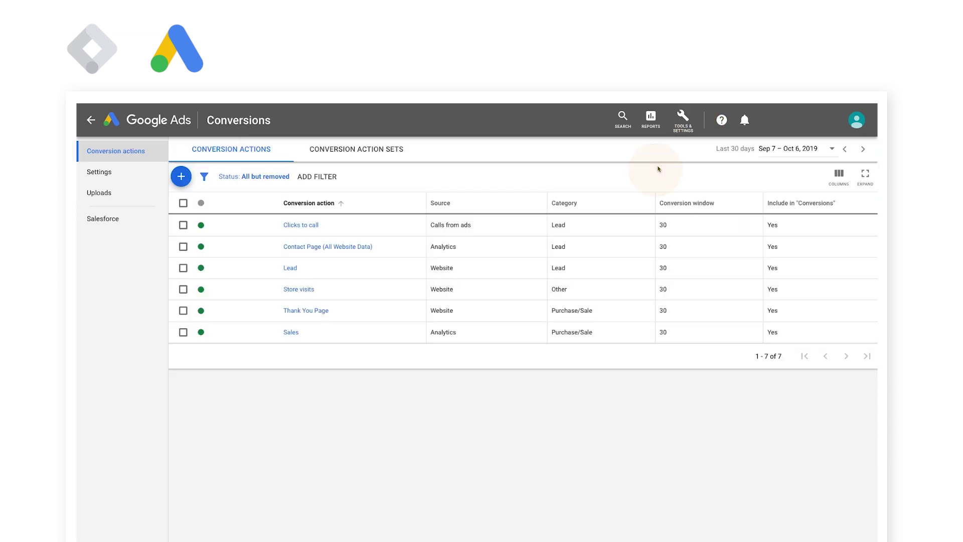
{"action": "left_click", "coordinate": [181, 177]}
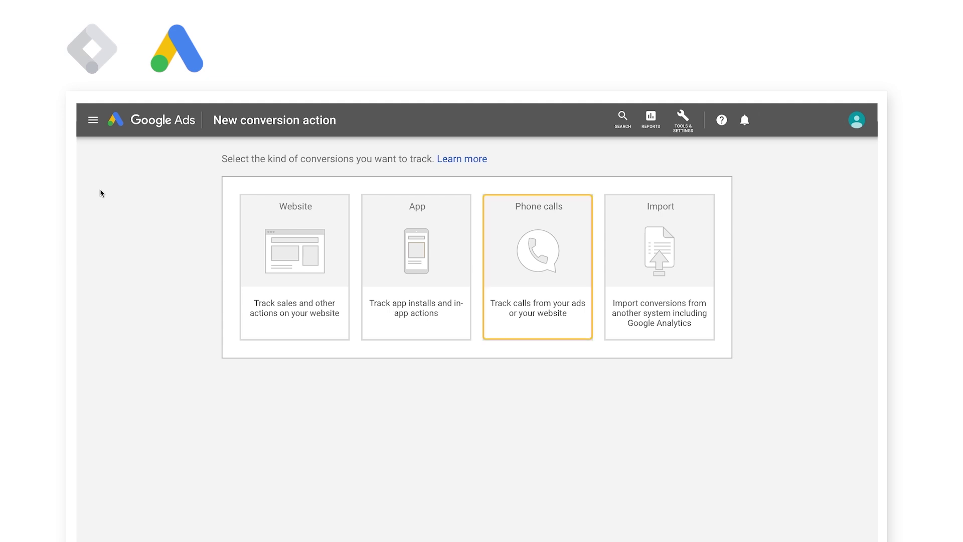
{"action": "left_click", "coordinate": [526, 270]}
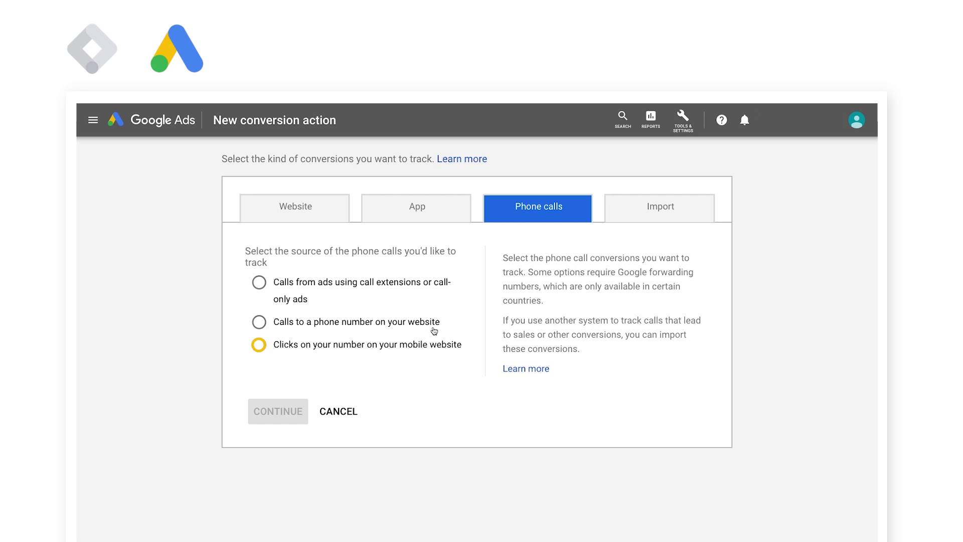
{"action": "left_click", "coordinate": [259, 344]}
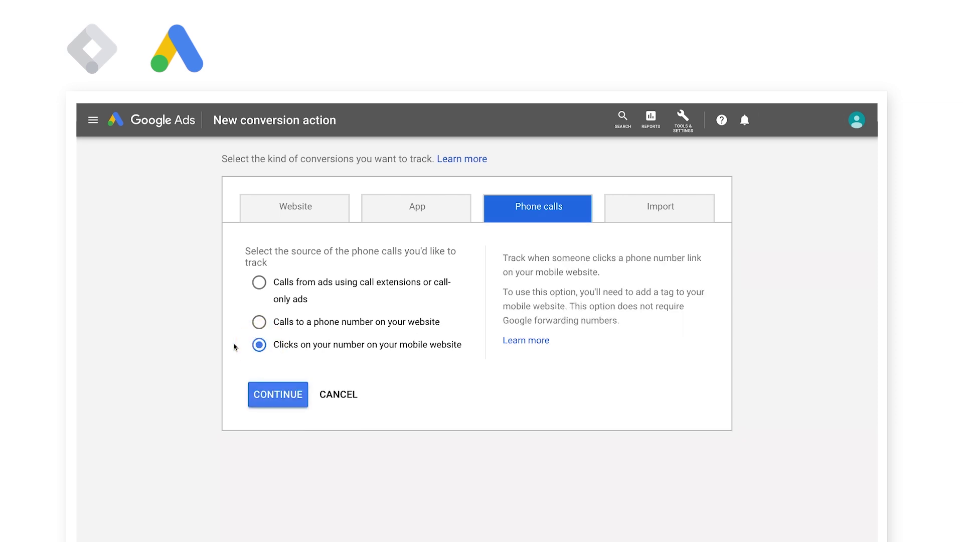
{"action": "left_click", "coordinate": [258, 395]}
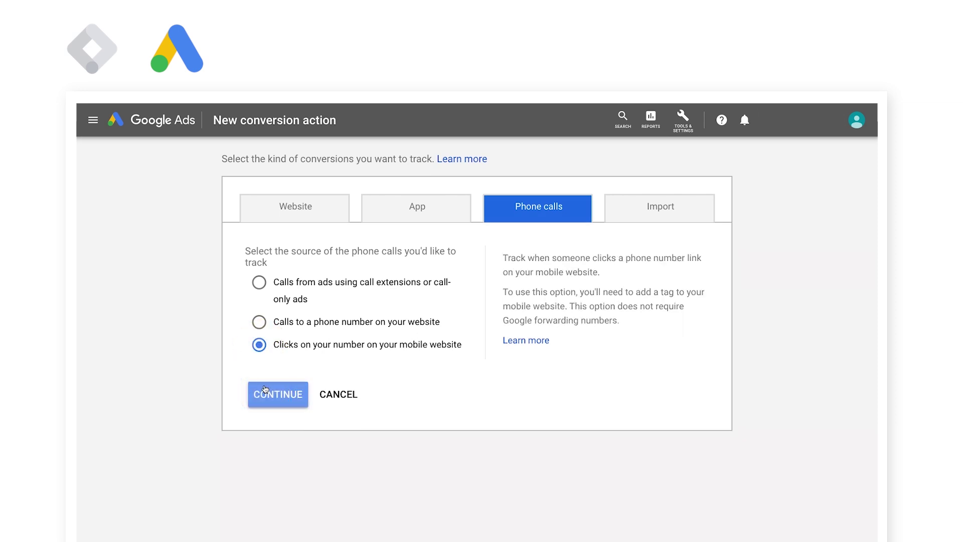
- Create the conversion action as "Phone calls" with no conversion value, and choose Google Tag Manager to install its tag
{"action": "type", "text": "Phone calls"}
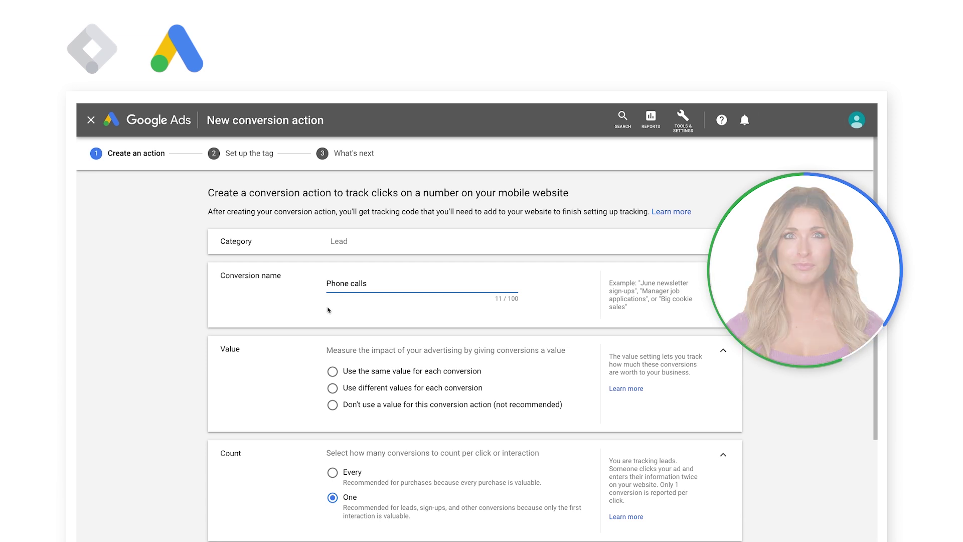
{"action": "left_click", "coordinate": [331, 405]}
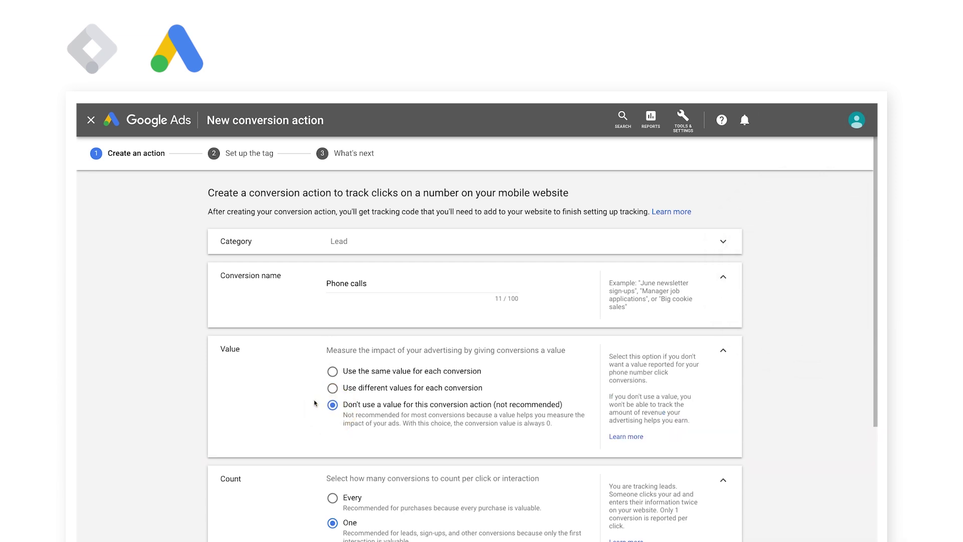
{"action": "scroll", "coordinate": [316, 402], "scroll_direction": "down", "scroll_amount": 3}
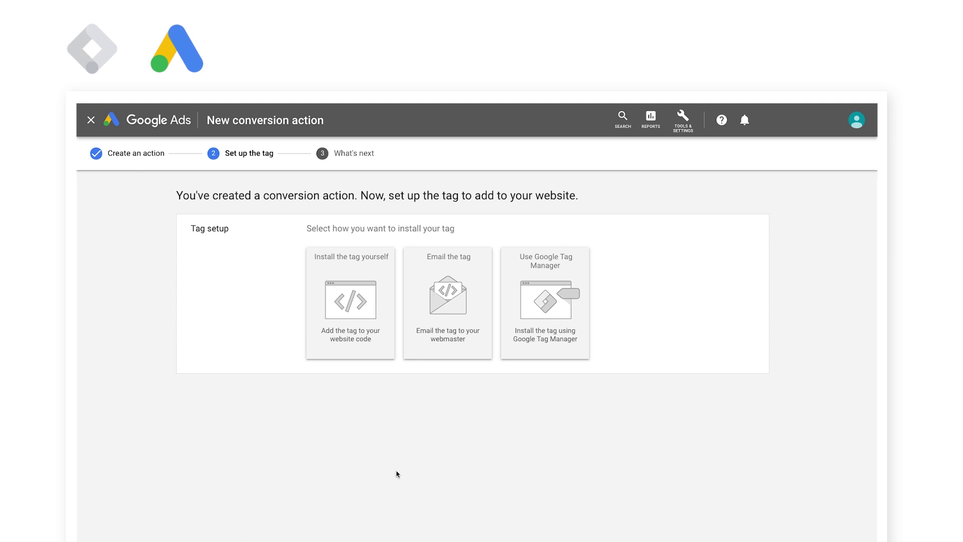
{"action": "left_click", "coordinate": [520, 354]}
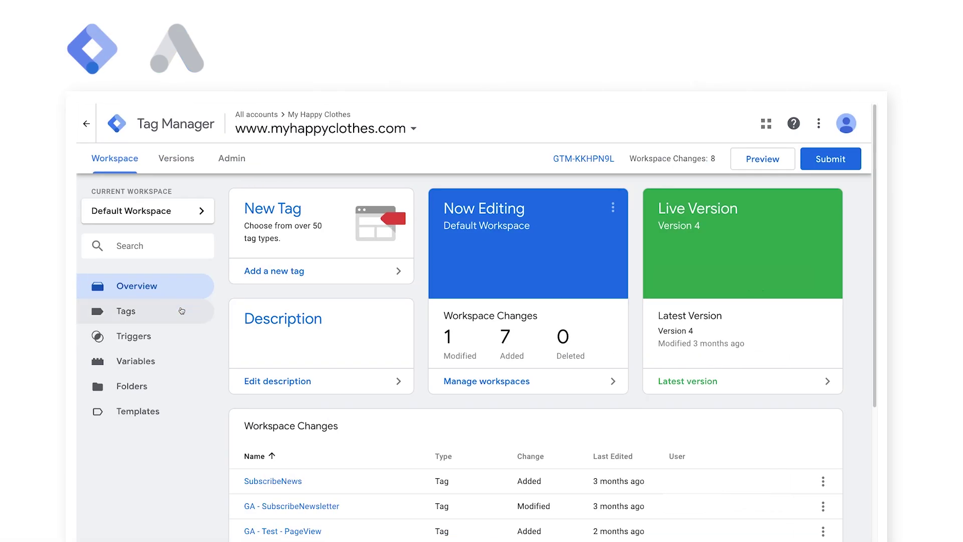
- In Google Tag Manager, create a new trigger of type Click - Just Links
{"action": "left_click", "coordinate": [180, 346]}
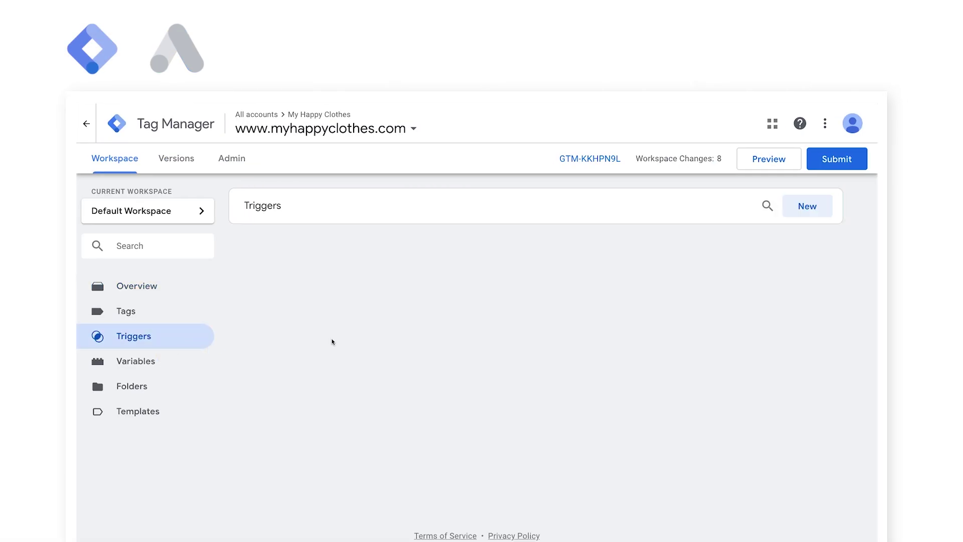
{"action": "left_click", "coordinate": [790, 213]}
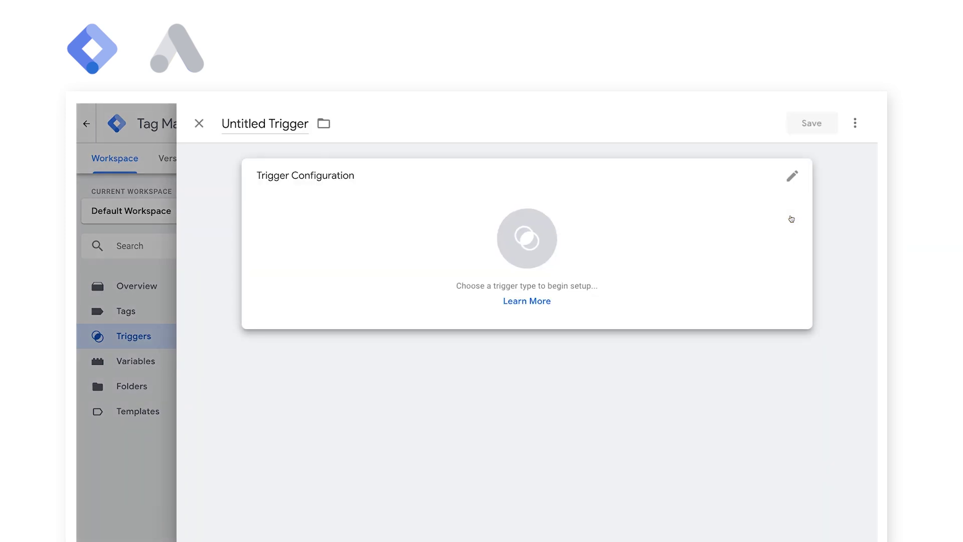
{"action": "left_click", "coordinate": [794, 185]}
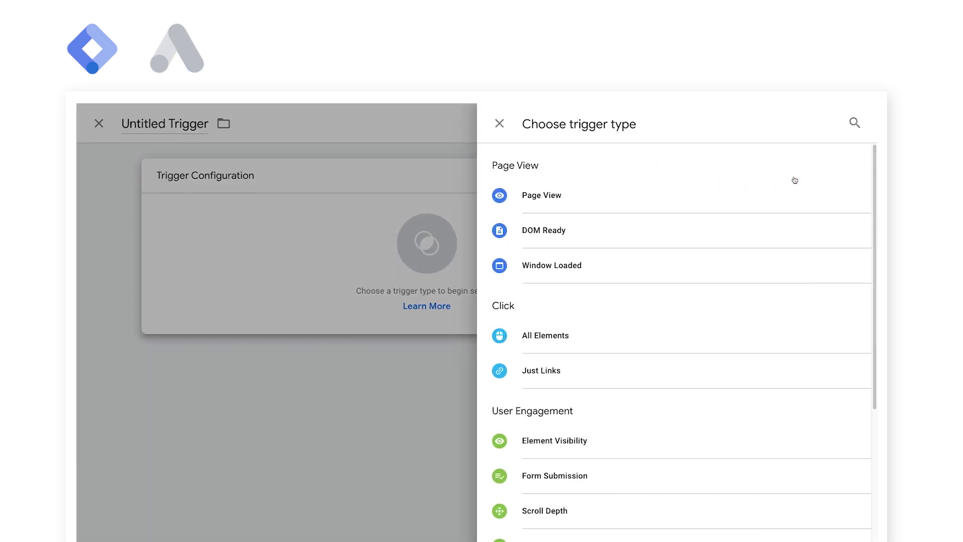
{"action": "left_click", "coordinate": [783, 369]}
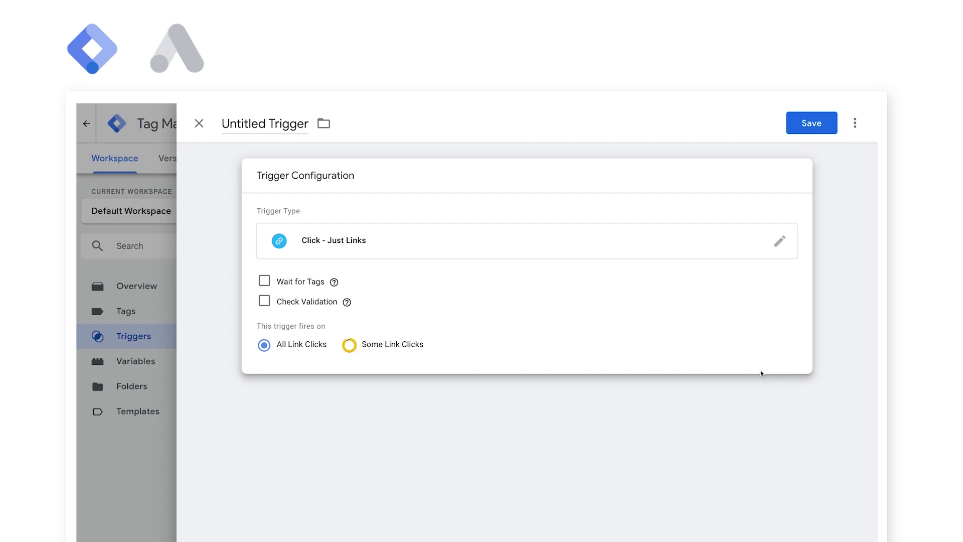
- Restrict the trigger to some link clicks, where Click URL contains "tel"
{"action": "left_click", "coordinate": [360, 349]}
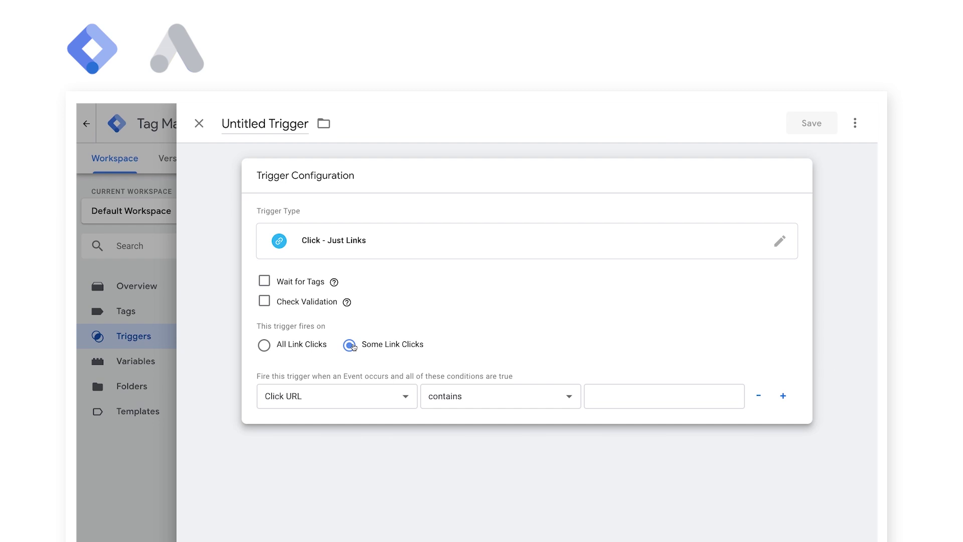
{"action": "left_click", "coordinate": [405, 398]}
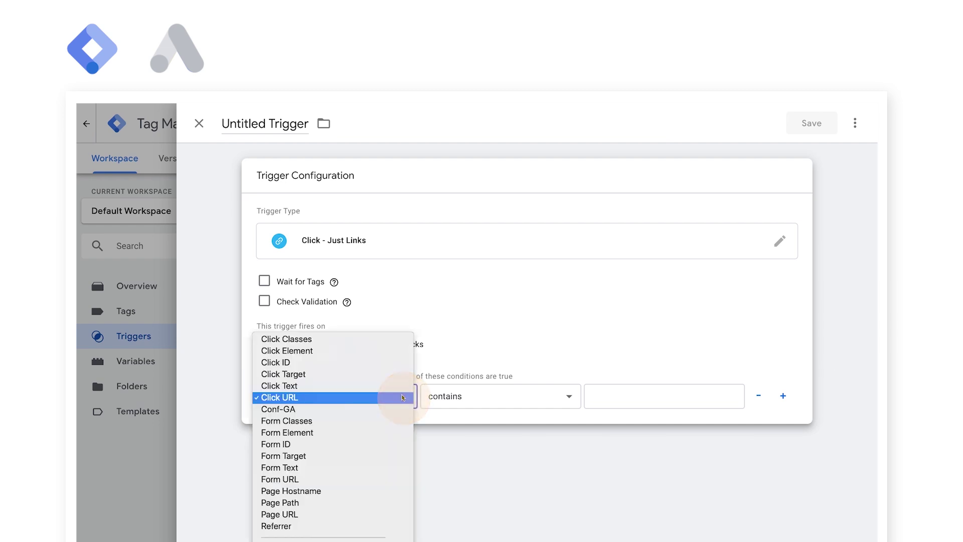
{"action": "left_click", "coordinate": [404, 397]}
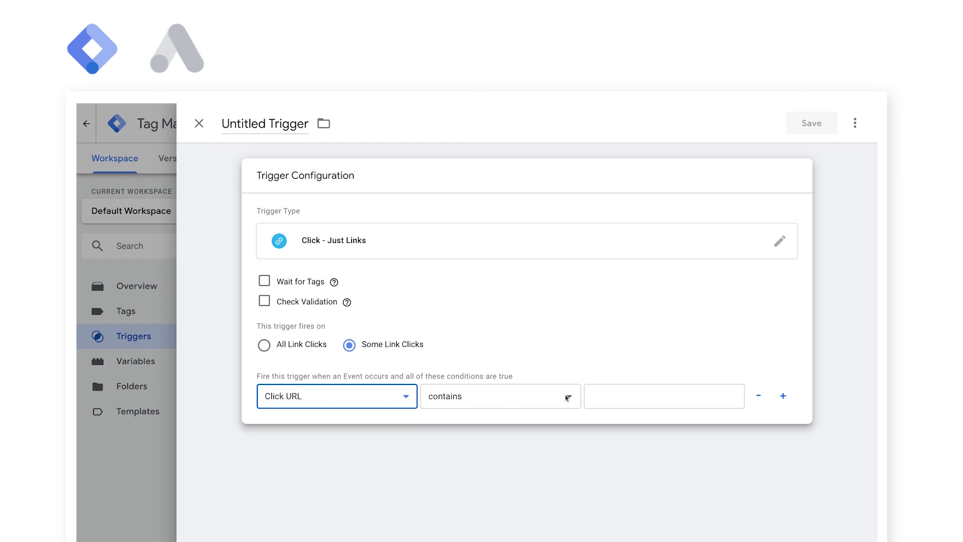
{"action": "left_click", "coordinate": [569, 397]}
{"action": "left_click", "coordinate": [601, 399]}
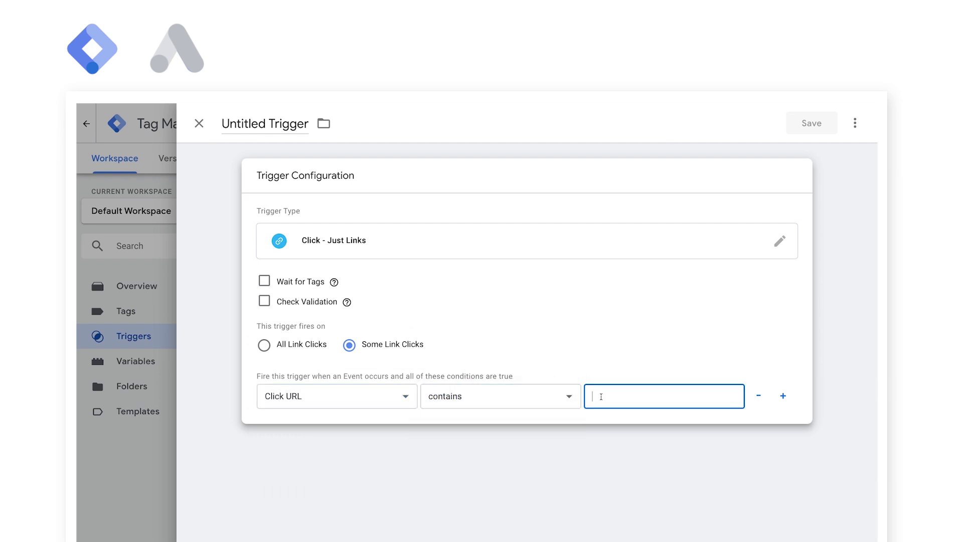
{"action": "type", "text": "tel"}
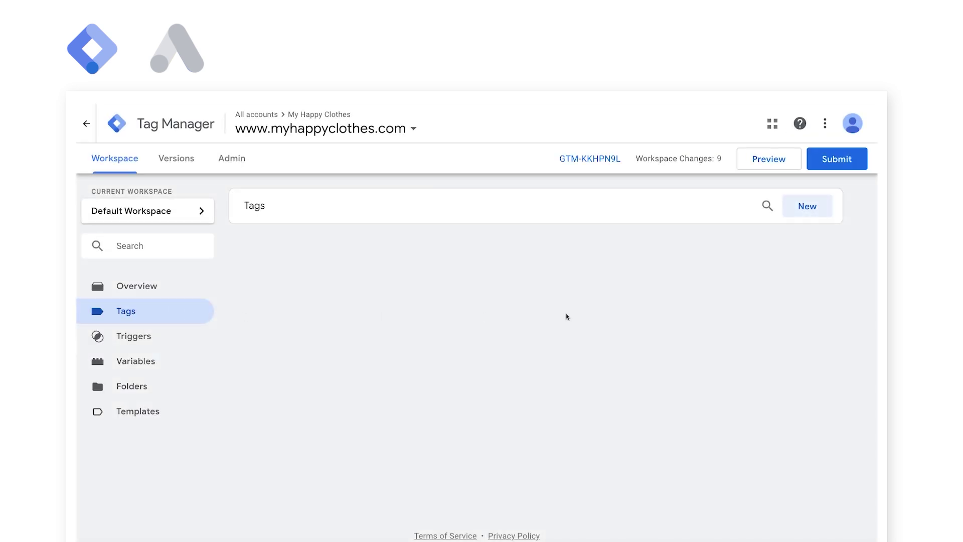
- Create a Google Ads Conversion Tracking tag and fill in its conversion ID and conversion label
{"action": "left_click", "coordinate": [803, 209]}
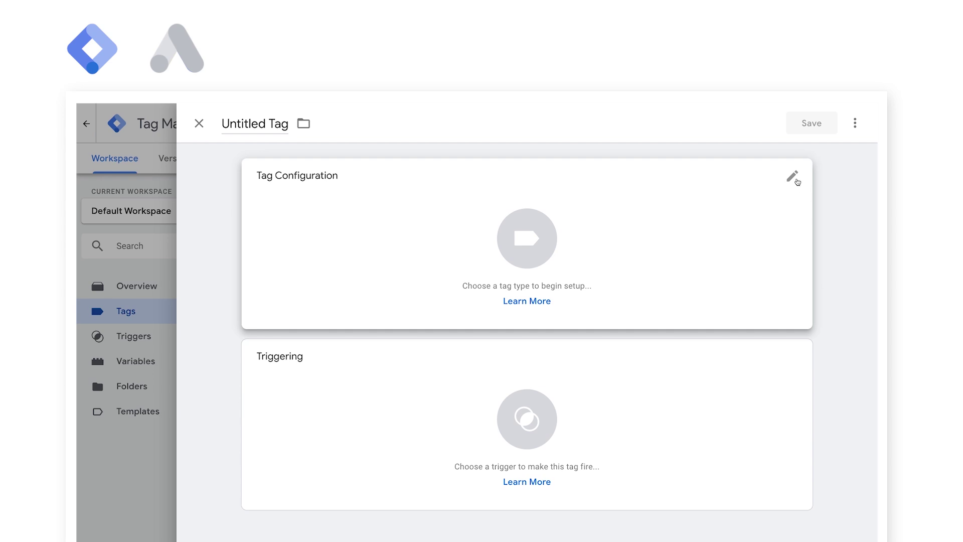
{"action": "left_click", "coordinate": [795, 178]}
{"action": "left_click", "coordinate": [779, 297]}
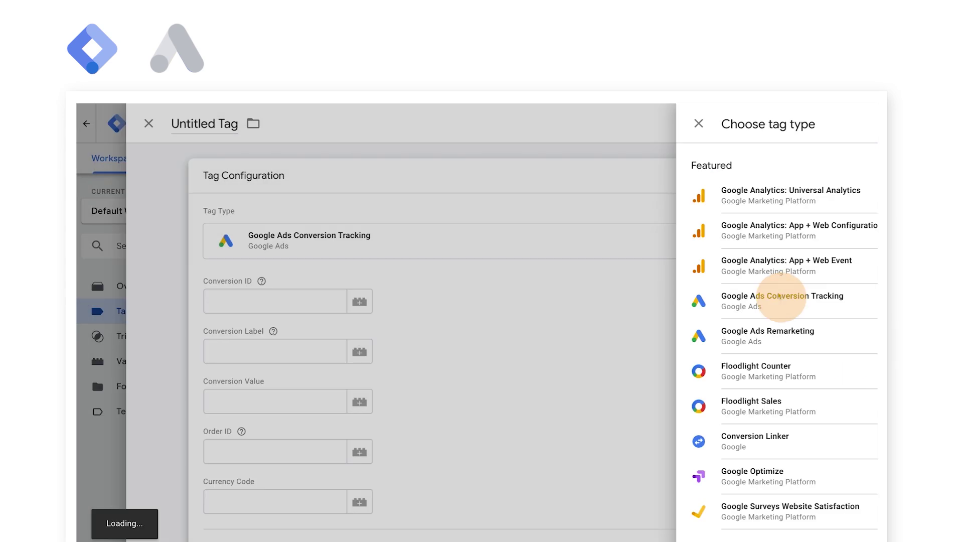
{"action": "left_click", "coordinate": [372, 305]}
{"action": "type", "text": "804144638"}
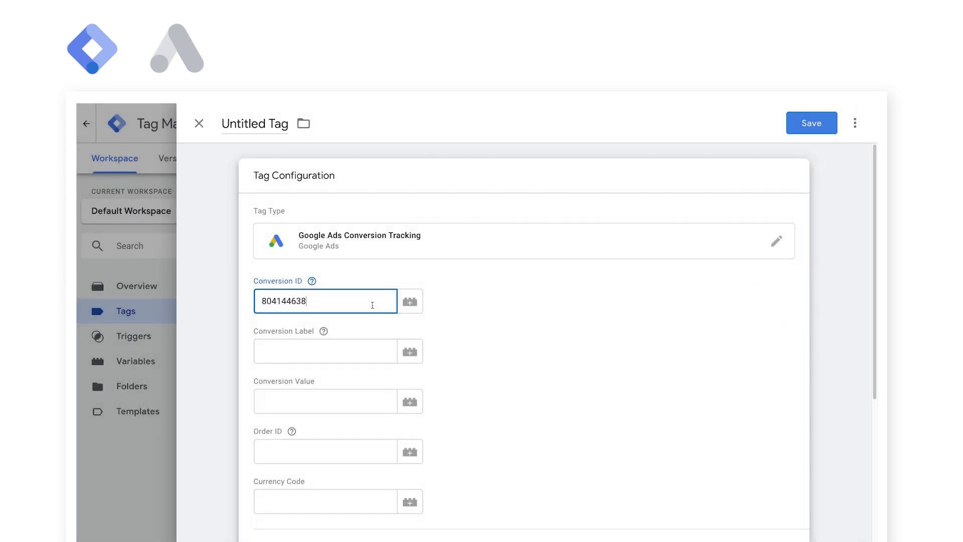
{"action": "left_click", "coordinate": [377, 351]}
{"action": "type", "text": "TR1PCJ2ugK4BEP6Luf8C"}
{"action": "left_click", "coordinate": [329, 374]}
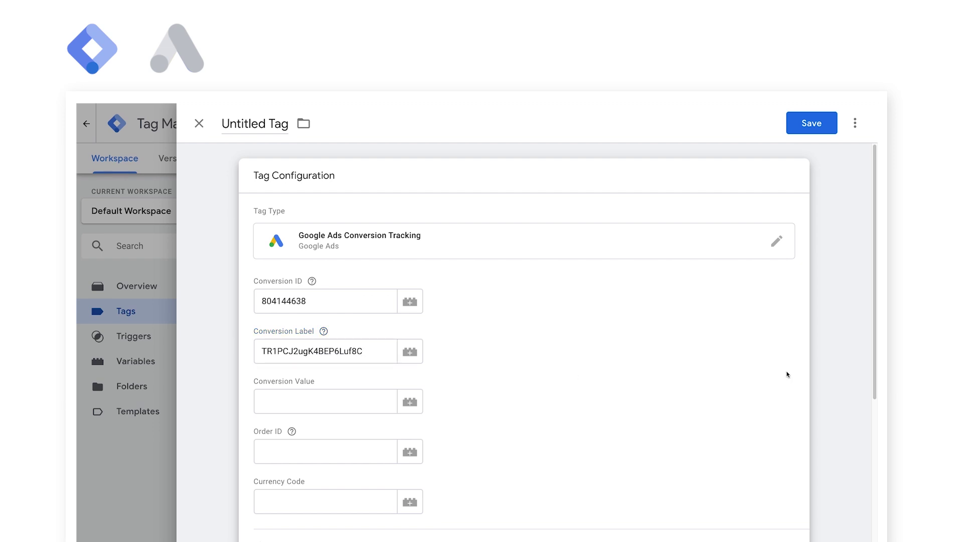
- Assign the "Phone calls" trigger to the conversion tracking tag and save the tag
{"action": "scroll", "coordinate": [848, 370], "scroll_direction": "down", "scroll_amount": 5}
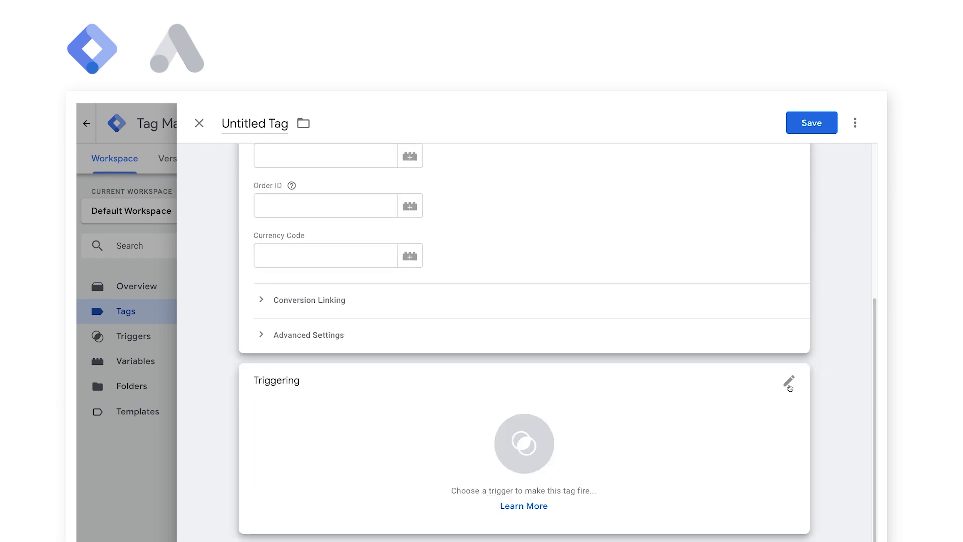
{"action": "left_click", "coordinate": [789, 384]}
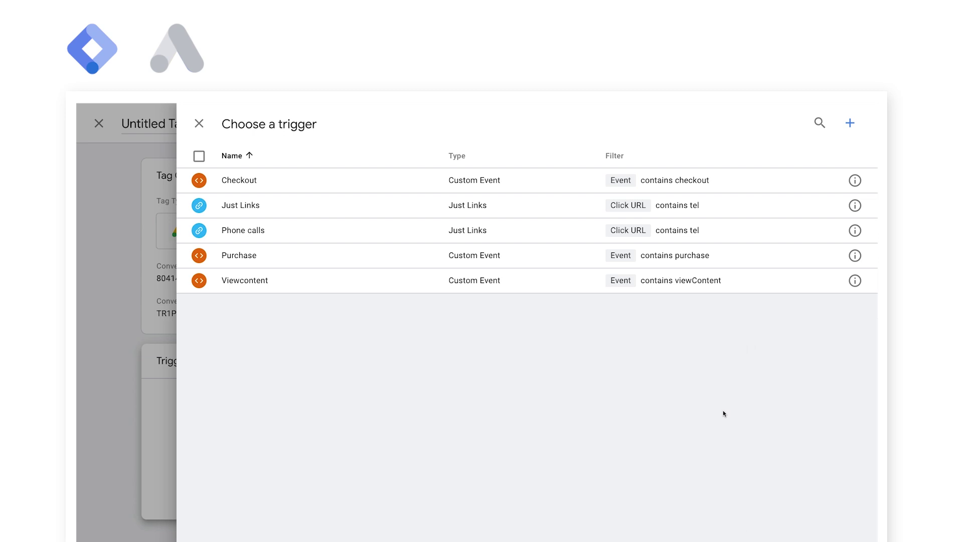
{"action": "left_click", "coordinate": [766, 239]}
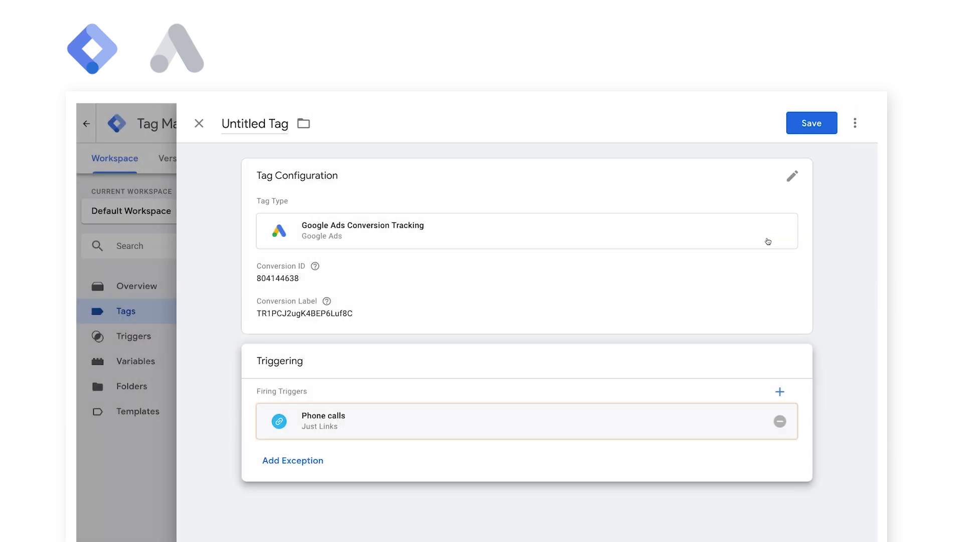
{"action": "left_click", "coordinate": [815, 123]}
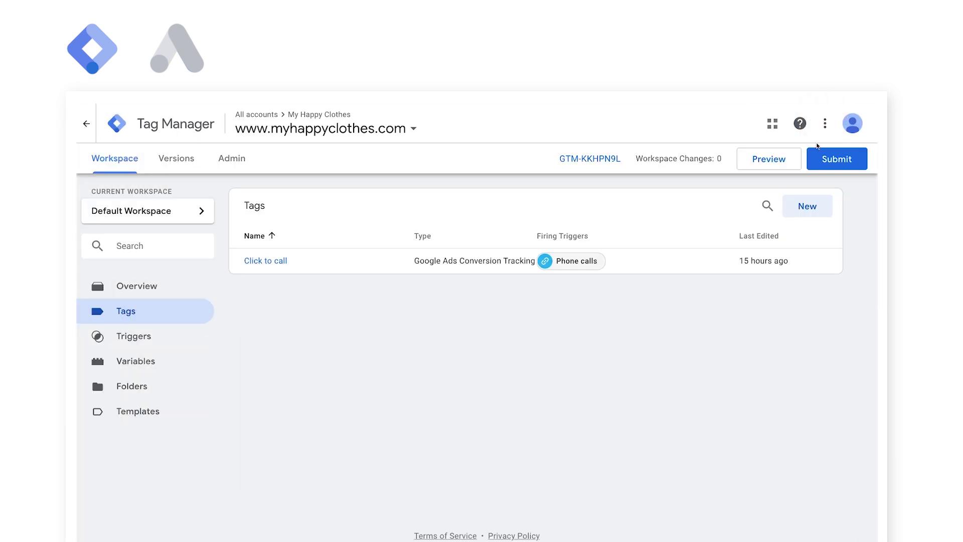
- Submit and publish the workspace changes, and start previewing the container on the website
{"action": "left_click", "coordinate": [823, 155]}
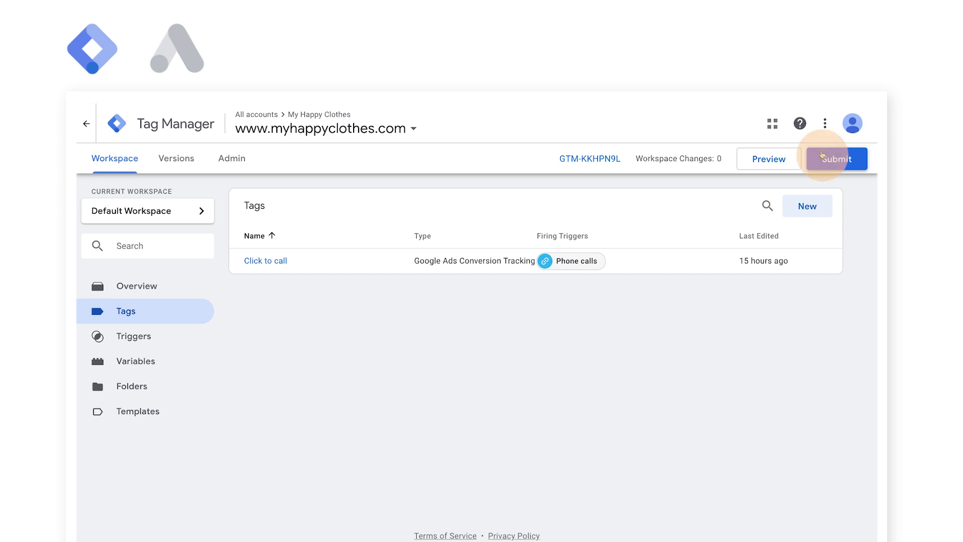
{"action": "left_click", "coordinate": [817, 116]}
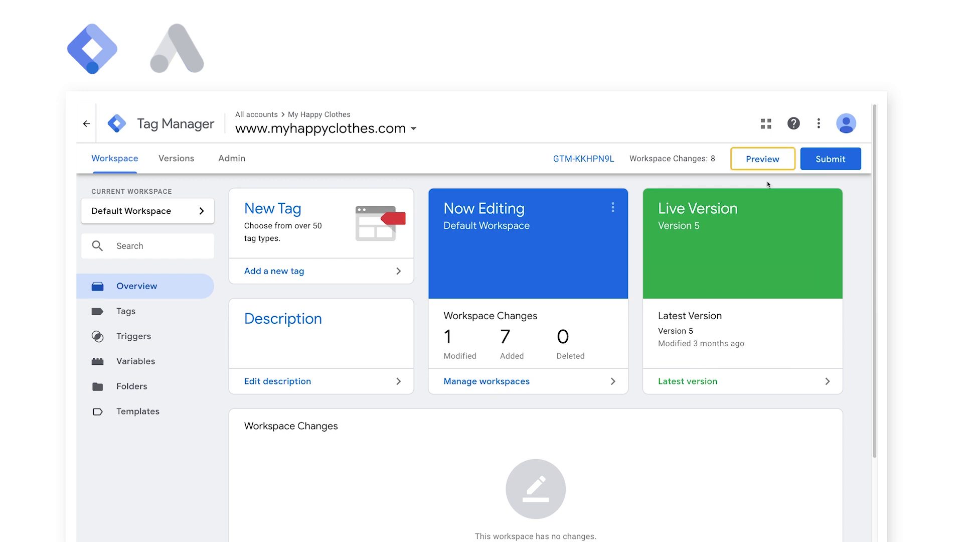
{"action": "left_click", "coordinate": [760, 163]}
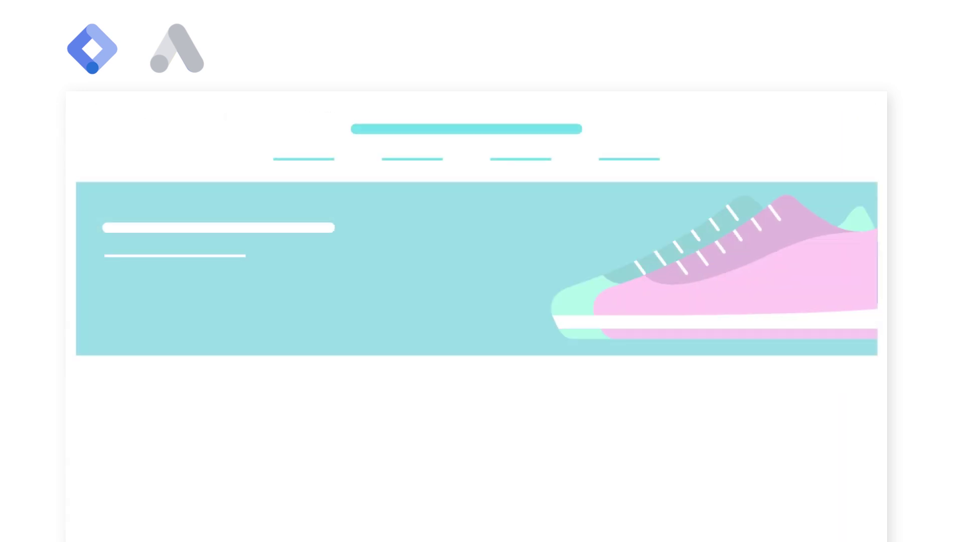